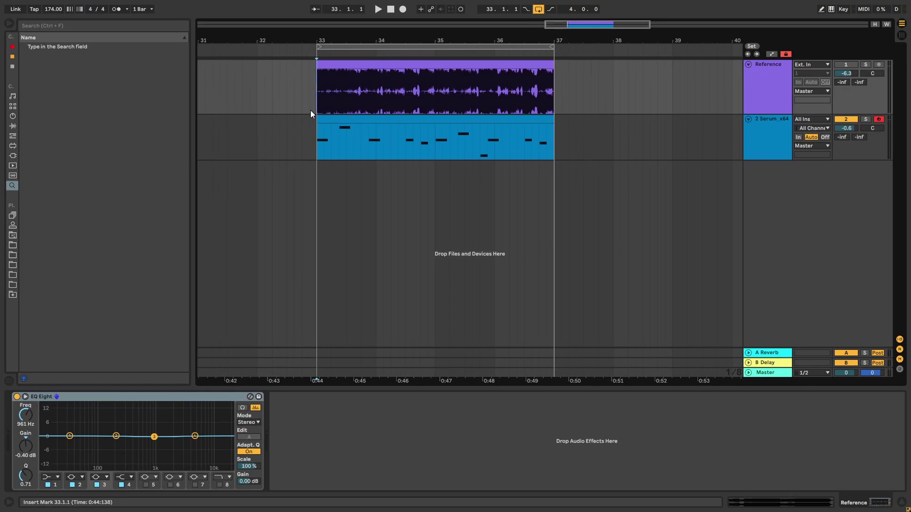
- Solo the Reference track and play the original lead
left_click(784, 98)
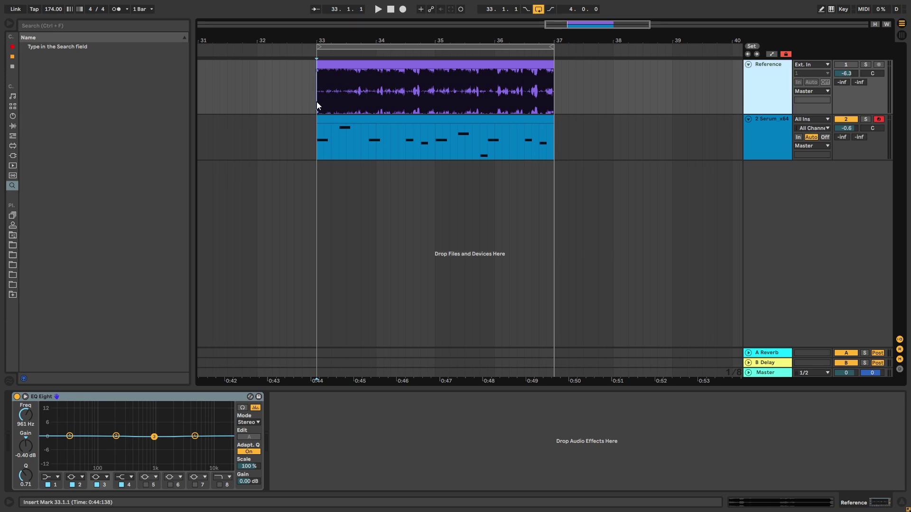
left_click(866, 64)
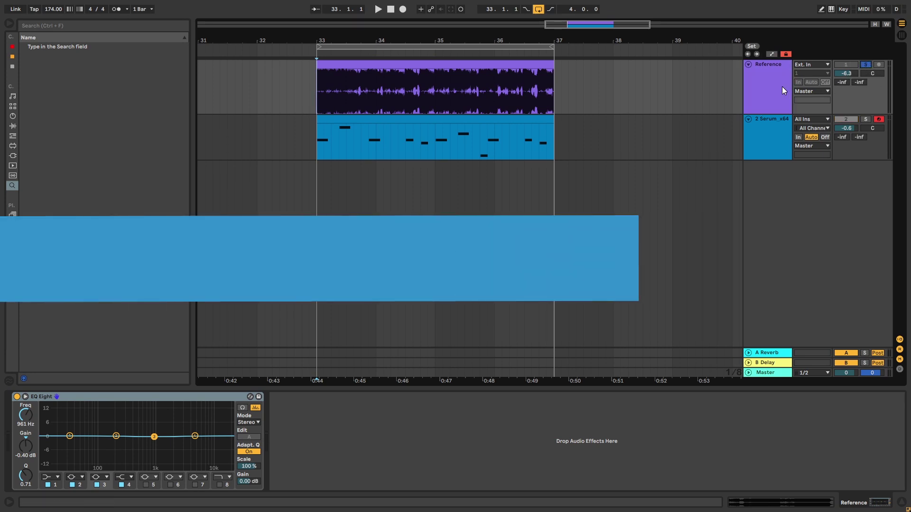
key("space")
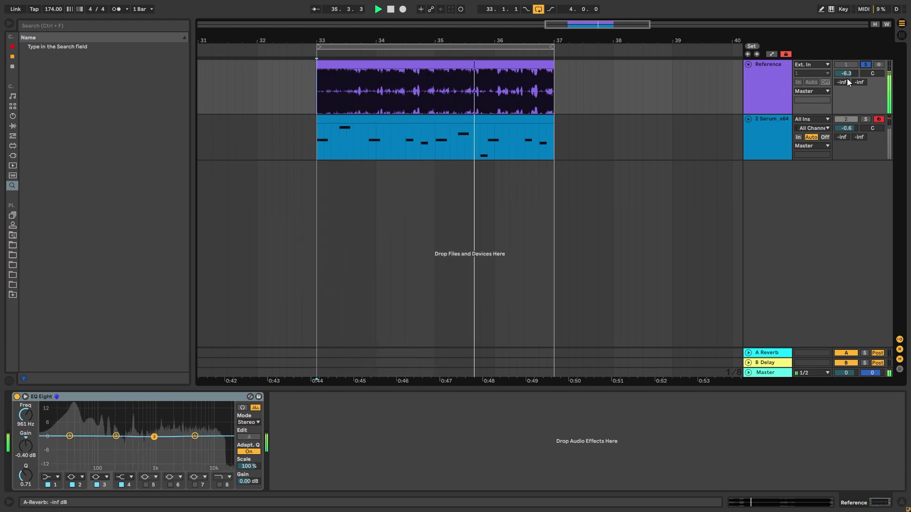
- Unsolo Reference, select the 2 Serum_x64 track and replay from bar 33
left_click(866, 64)
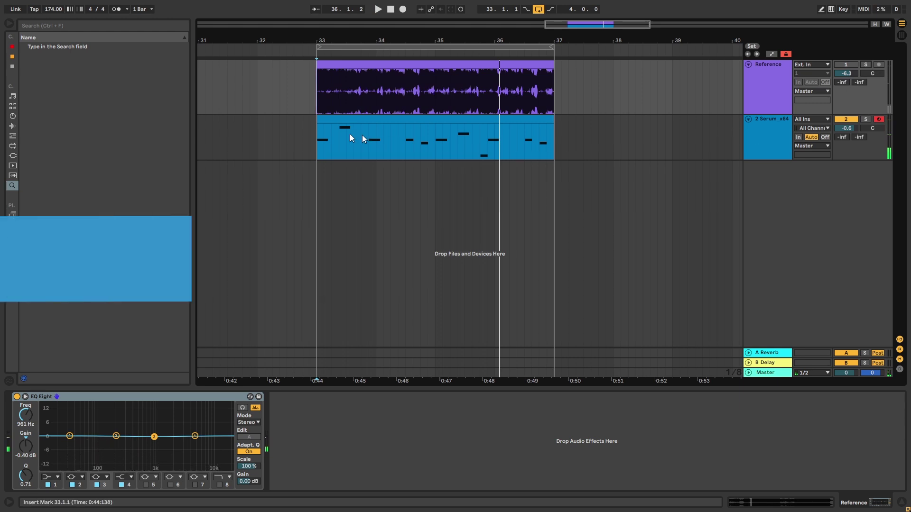
left_click(320, 136)
key("space")
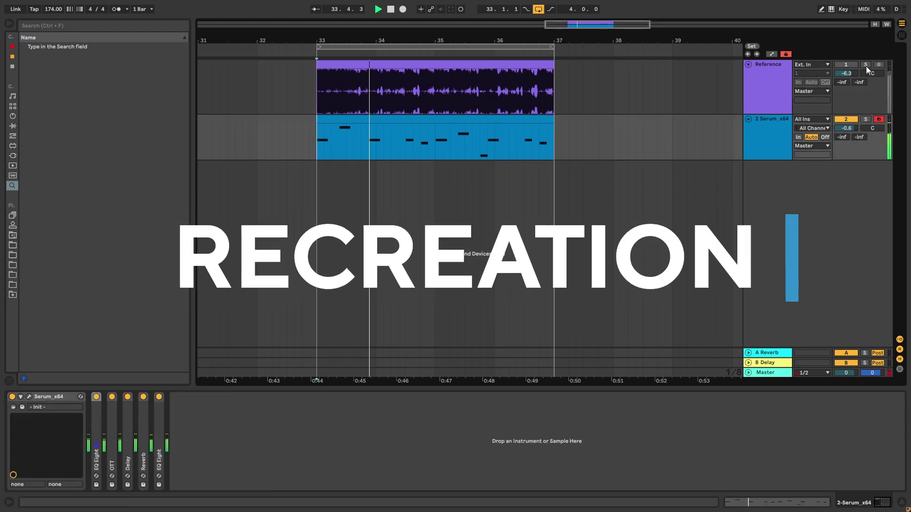
left_click(856, 64)
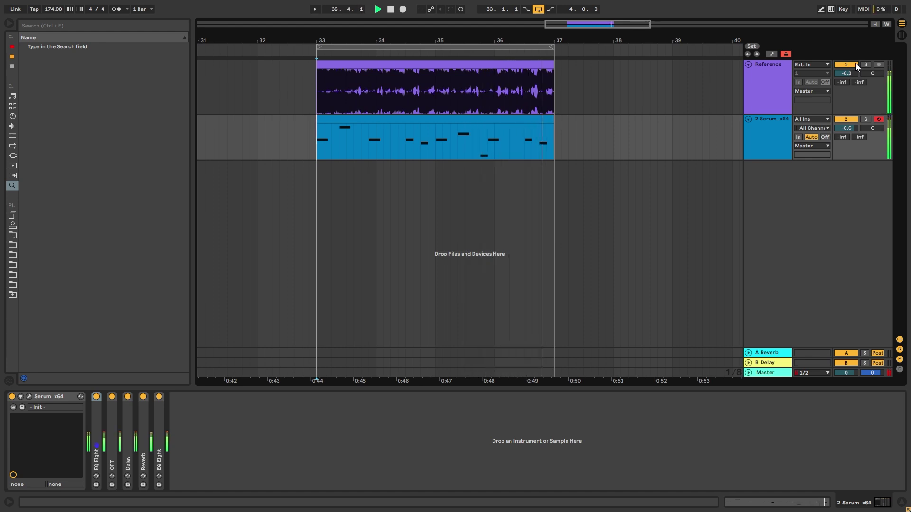
- Open the Serum_x64 plugin window on track 2, showing its Init patch
double_click(783, 129)
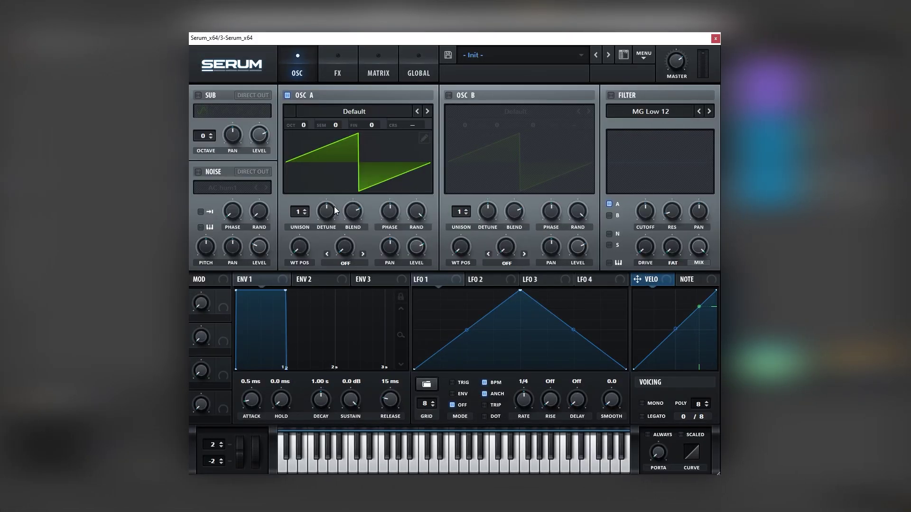
- Load the Analog > Basic Shapes wavetable into oscillators A and B
left_click(351, 112)
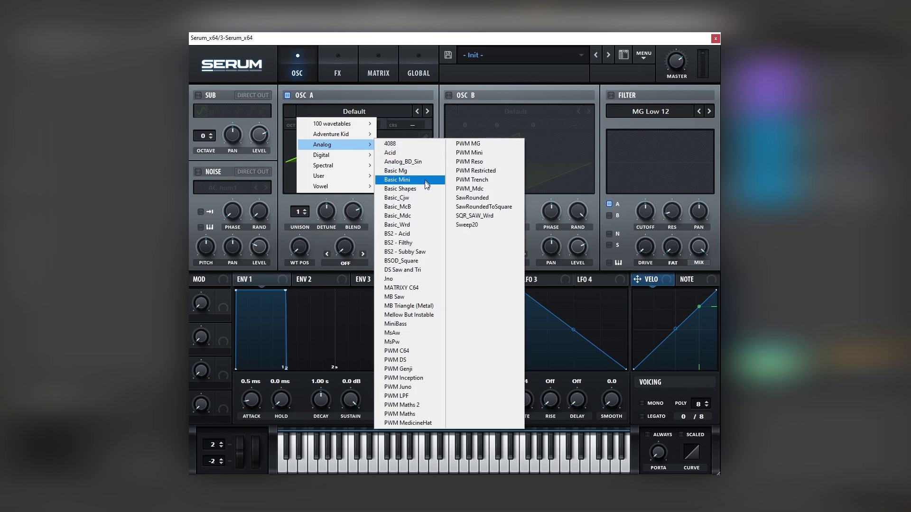
left_click(399, 180)
left_click(449, 95)
left_click(464, 112)
mouse_move(484, 145)
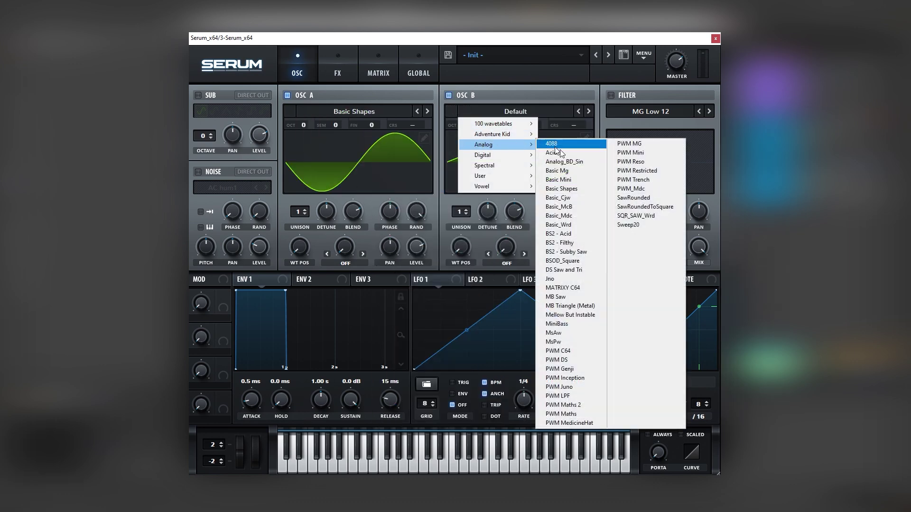
left_click(562, 188)
- Morph both oscillators to square waves and tune oscillator B to -2 octaves, +7 semitones
left_click_drag(300, 247, 300, 214)
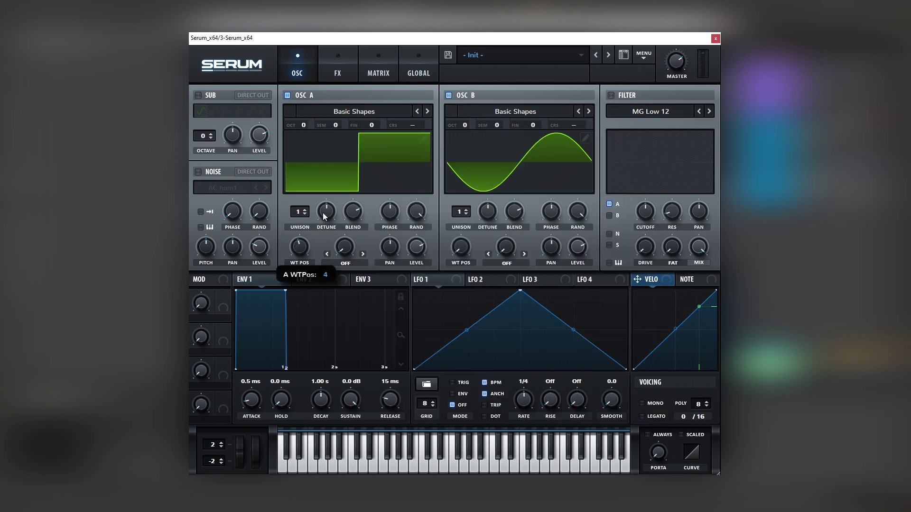
left_click_drag(465, 233, 472, 202)
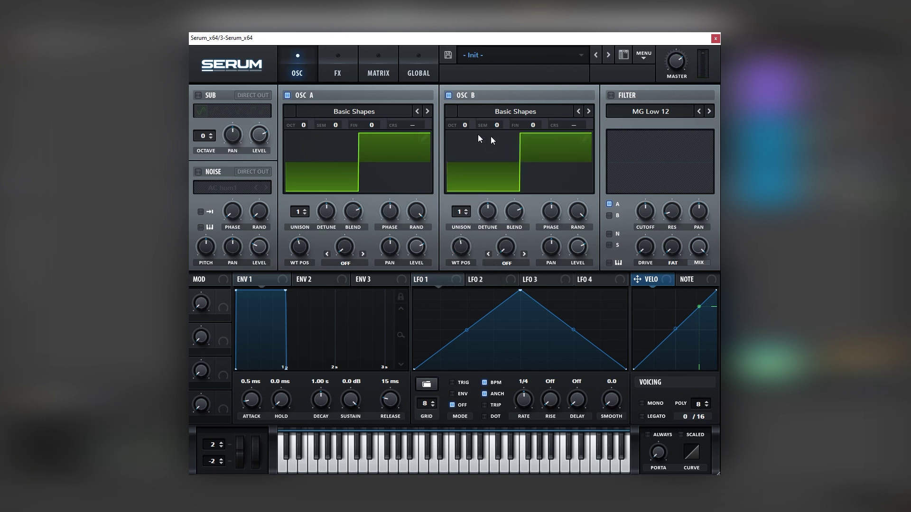
mouse_move(470, 125)
left_mouse_down()
mouse_move(460, 137)
mouse_move(508, 93)
left_mouse_up()
- Enable Serum's filter as MG Low 18 with raised cutoff and keytracking on
left_click(631, 96)
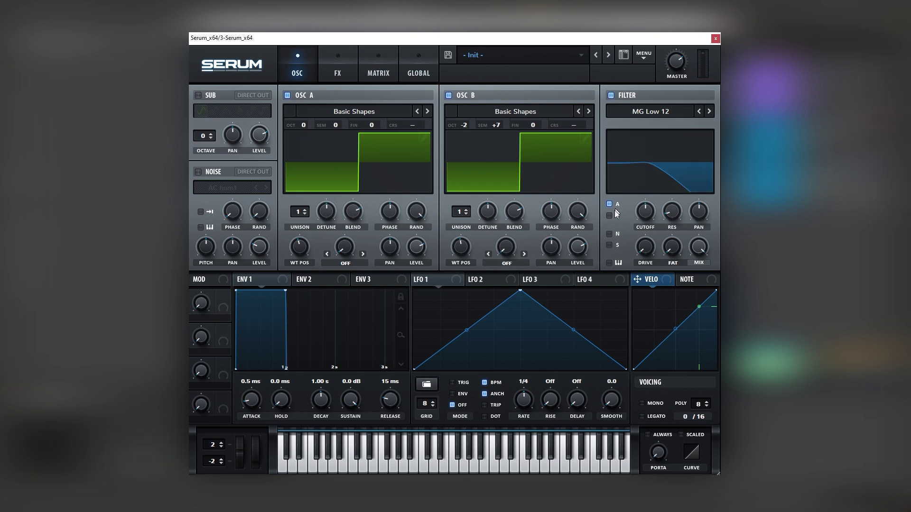
left_click(710, 112)
mouse_move(646, 223)
left_mouse_down()
mouse_move(654, 194)
mouse_move(642, 240)
mouse_move(670, 239)
left_mouse_up()
left_click(618, 262)
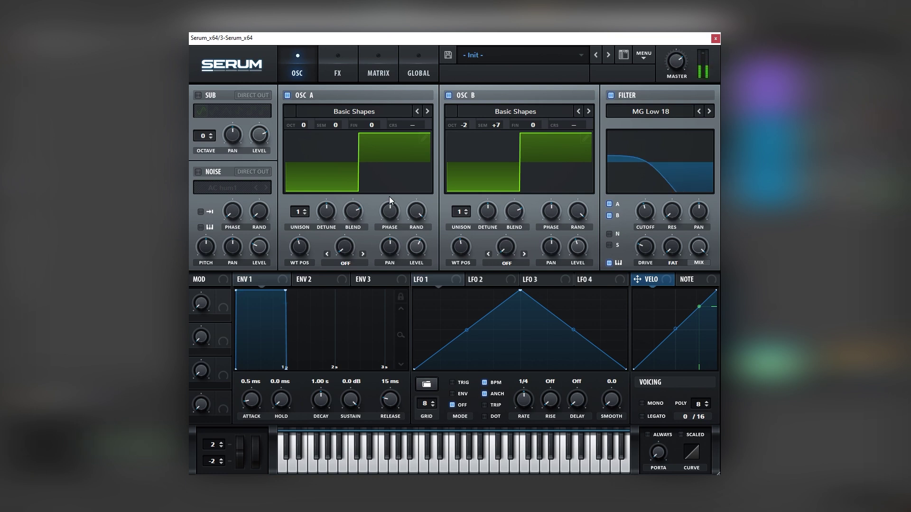
- Enable Hyper/Dimension and Distortion with drive pushed to 86%
left_click(337, 71)
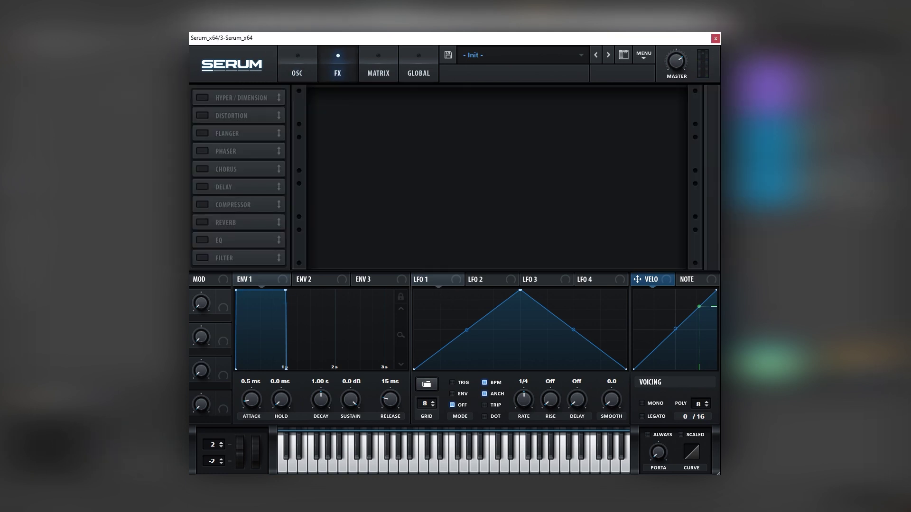
left_click(203, 97)
left_click(202, 116)
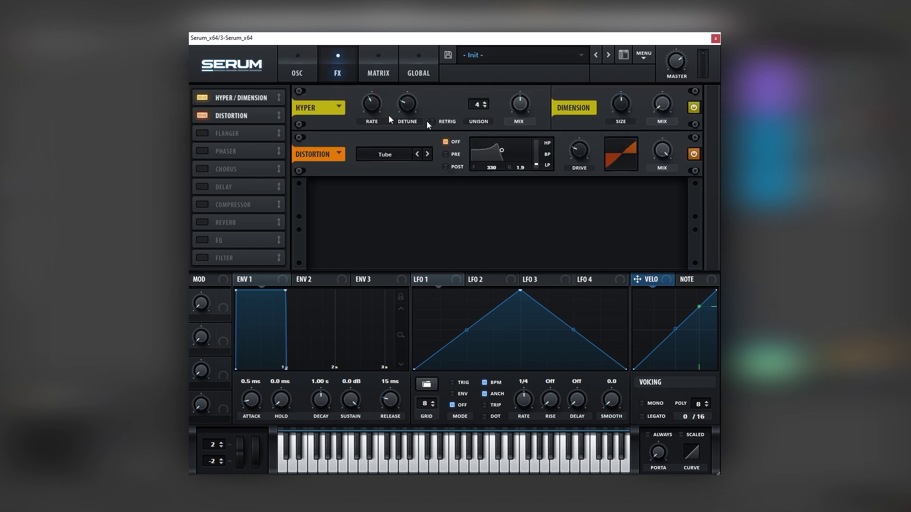
left_click_drag(581, 157, 599, 106)
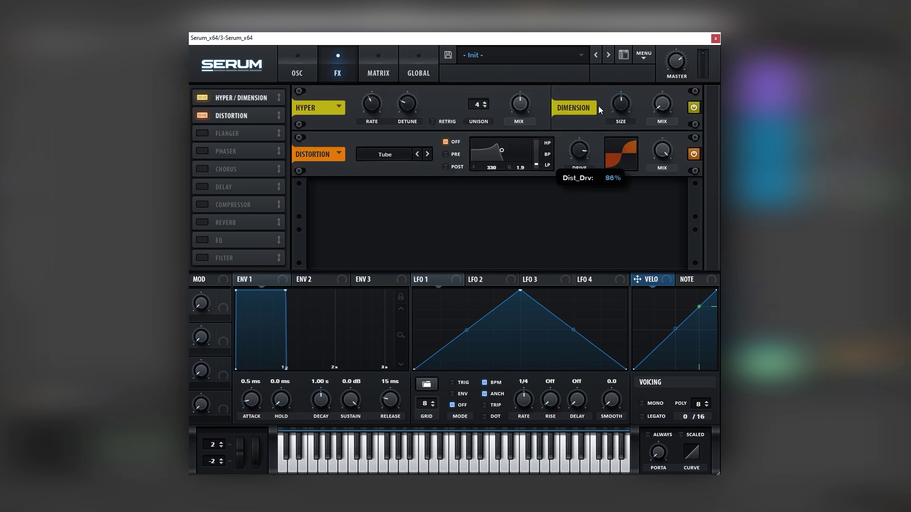
- Add a multiband Compressor and shape ENV 1 into a pluck: 446 ms decay, -inf sustain
left_click(204, 204)
left_click(558, 214)
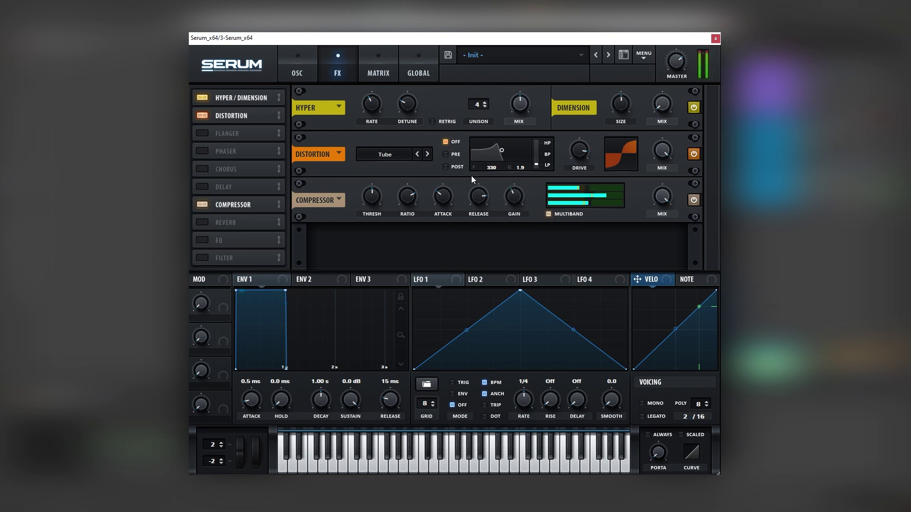
left_click_drag(351, 400, 350, 442)
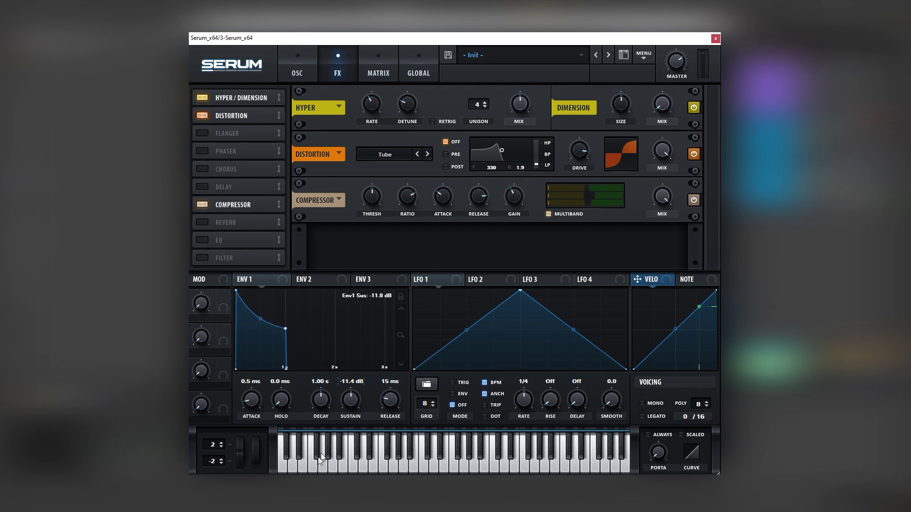
left_click_drag(324, 398, 320, 400)
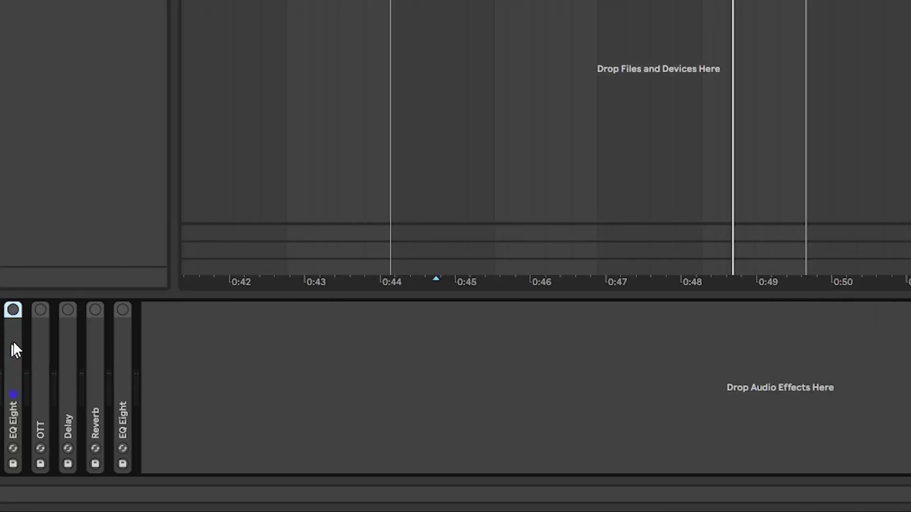
- Turn on the first EQ Eight and select its low-cut band 1 during playback
double_click(14, 340)
left_click(13, 310)
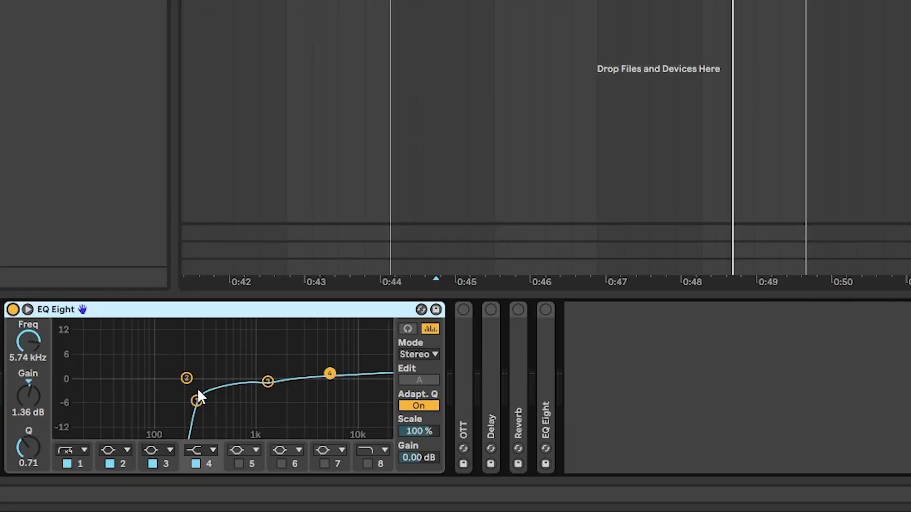
key("space")
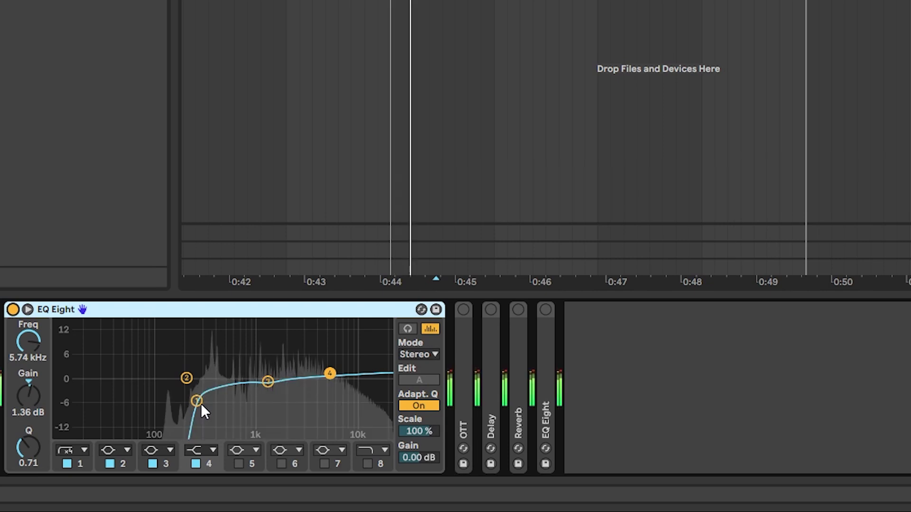
left_click(197, 402)
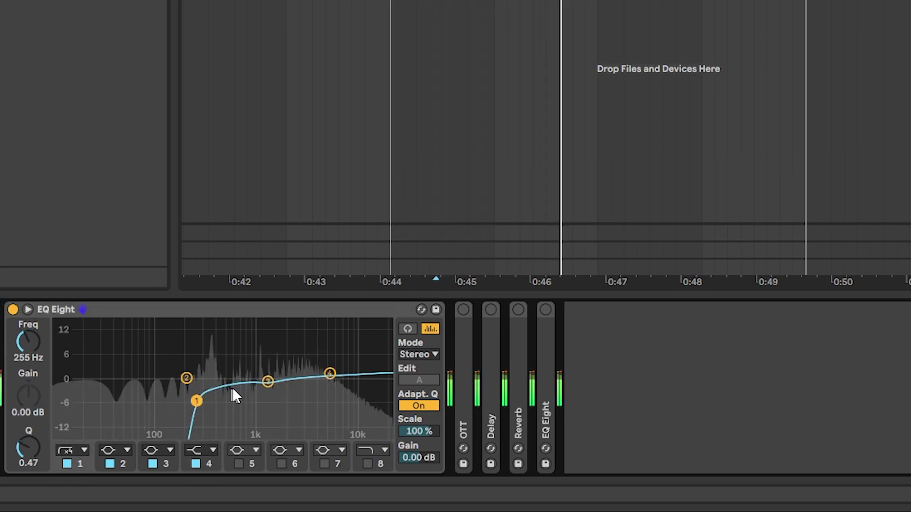
- Turn on OTT and set its Amount to 56%
double_click(469, 347)
left_click(463, 311)
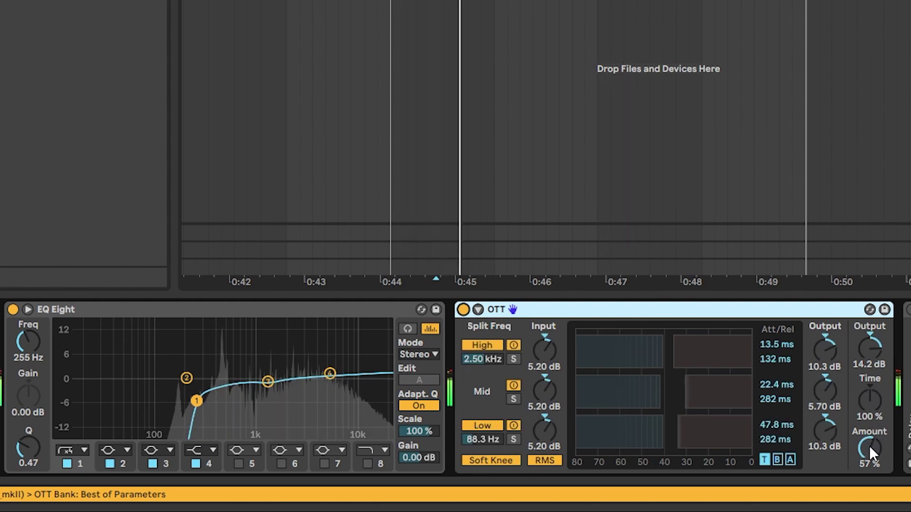
left_click_drag(869, 446, 873, 456)
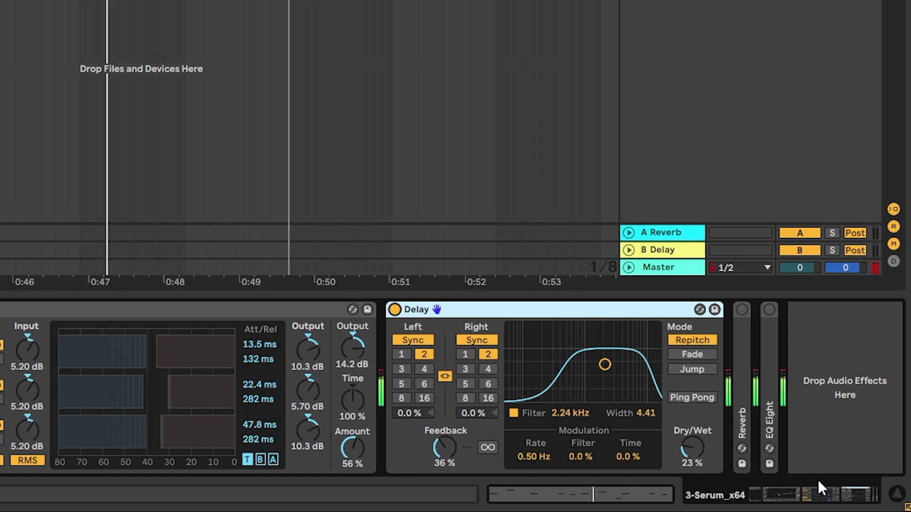
- Activate Reverb and the final EQ Eight, selecting band 4 while playing to view the spectrum
double_click(748, 388)
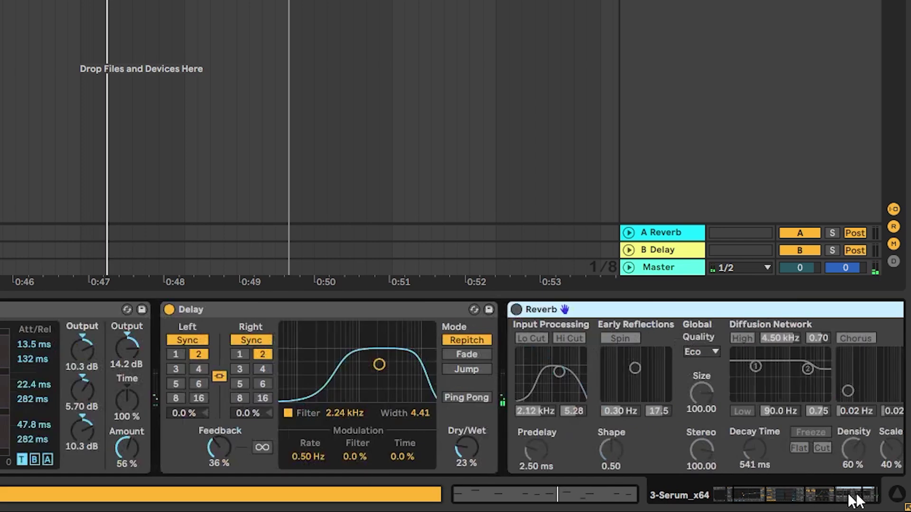
key("0")
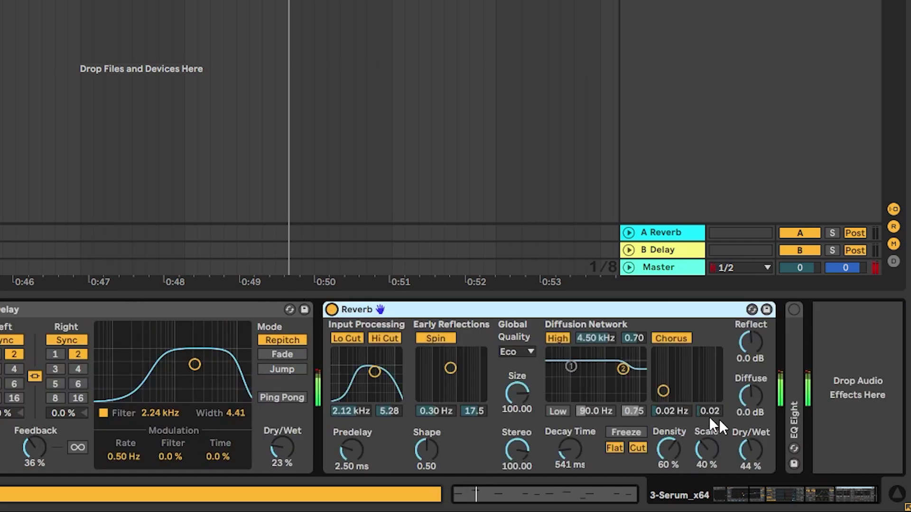
double_click(789, 405)
left_click(371, 310)
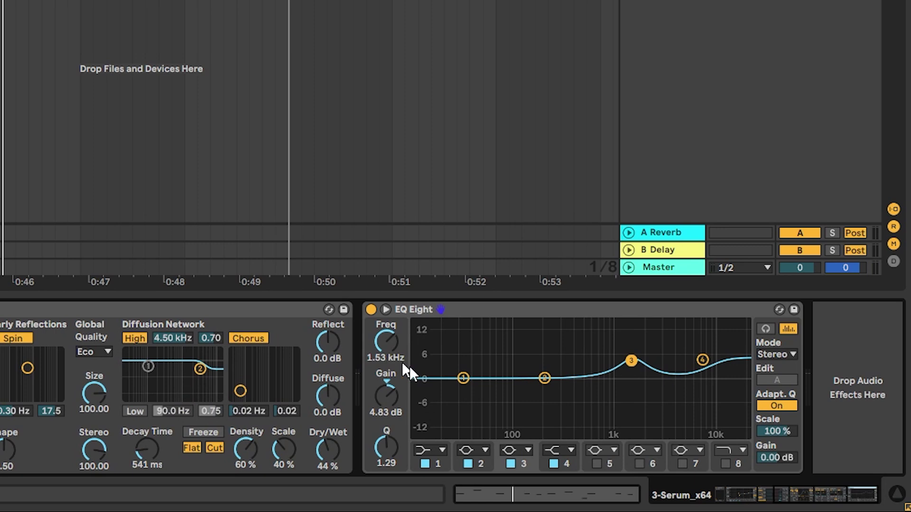
left_click(704, 360)
key("space")
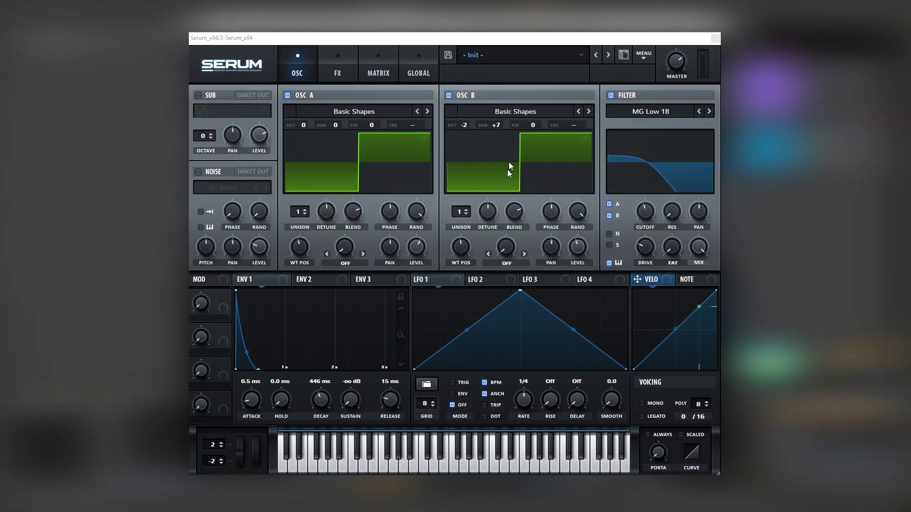
- Focus Serum and sweep oscillator B's level between about 27% and 70%
left_click(582, 247)
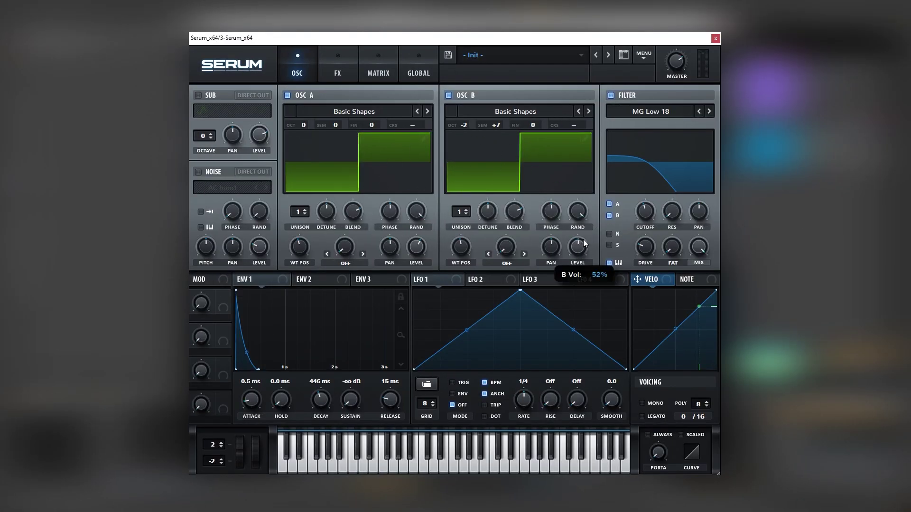
mouse_move(588, 231)
left_mouse_down()
mouse_move(566, 286)
mouse_move(572, 256)
mouse_move(580, 247)
mouse_move(572, 280)
mouse_move(584, 247)
left_mouse_up()
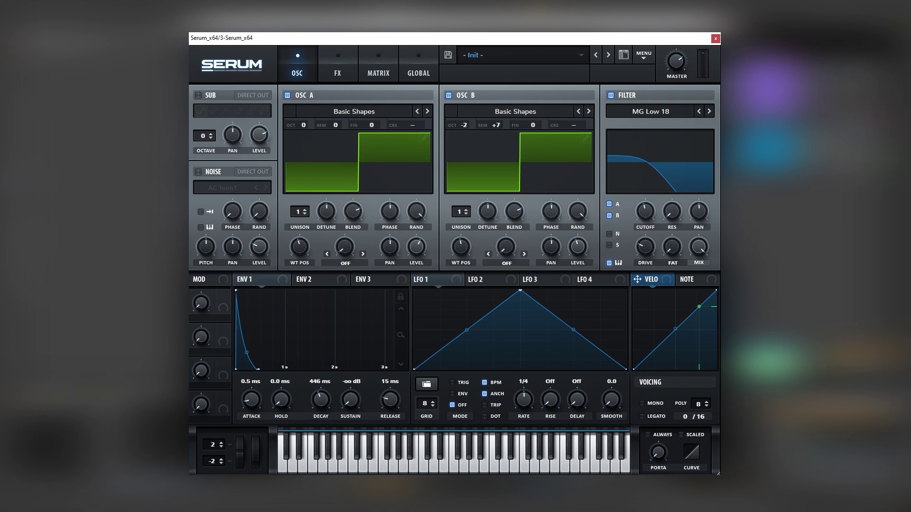